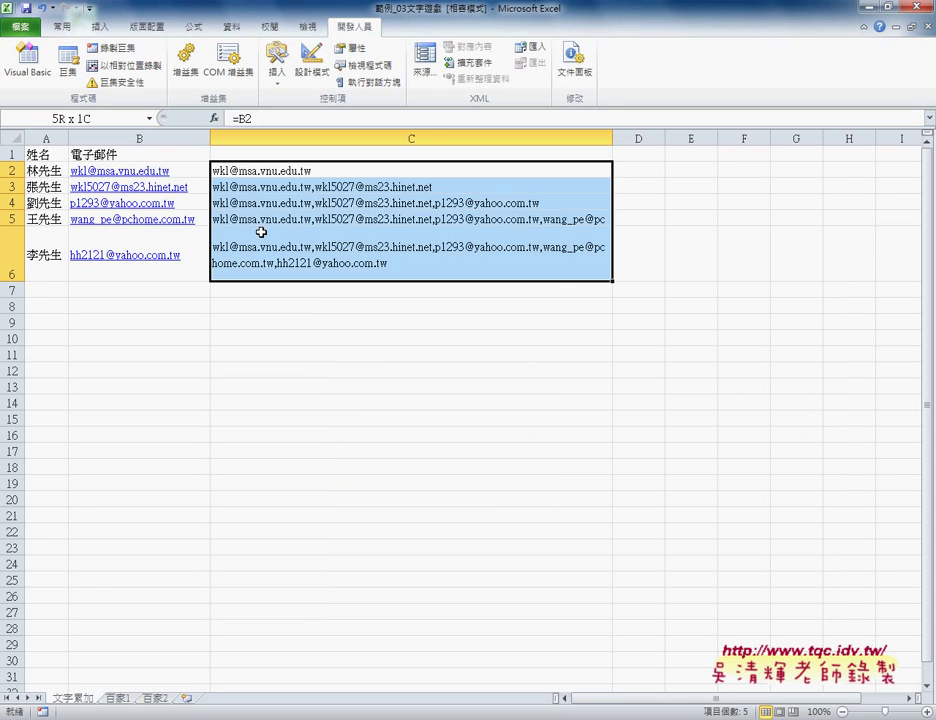
# Step: Clear the joined e-mail results from C2:C6 and select merged cell C6 as the output cell
pyautogui.press('Delete')
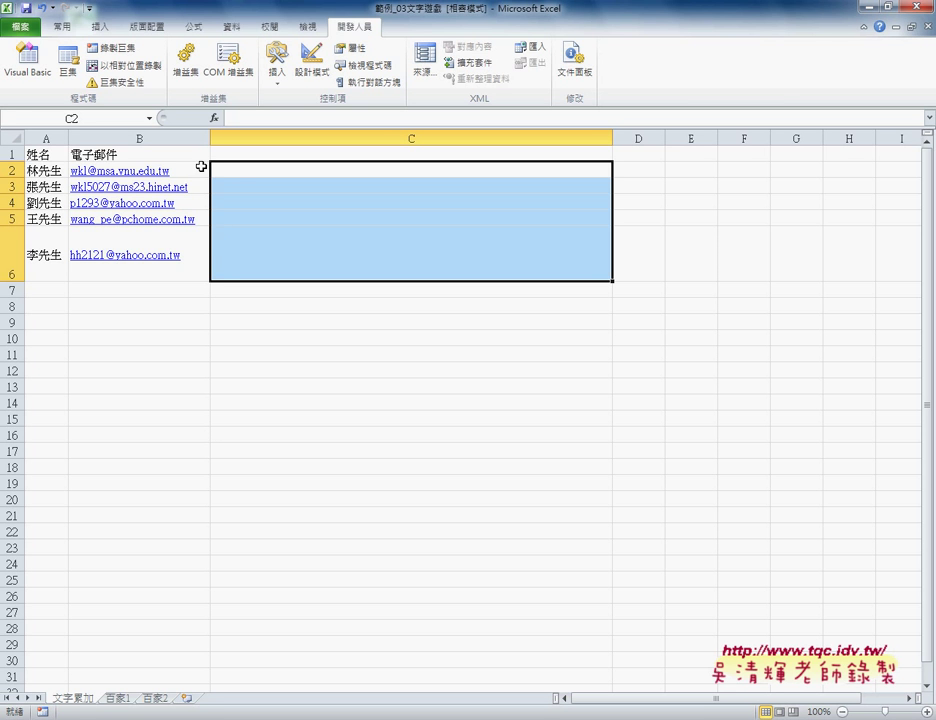
pyautogui.click(12, 253)
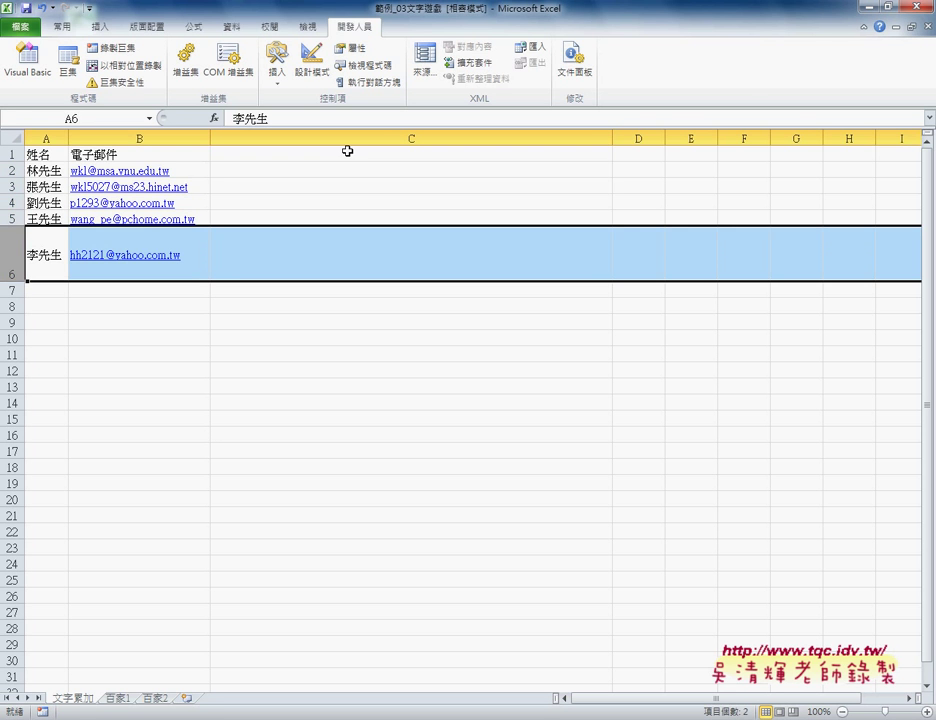
pyautogui.click(345, 252)
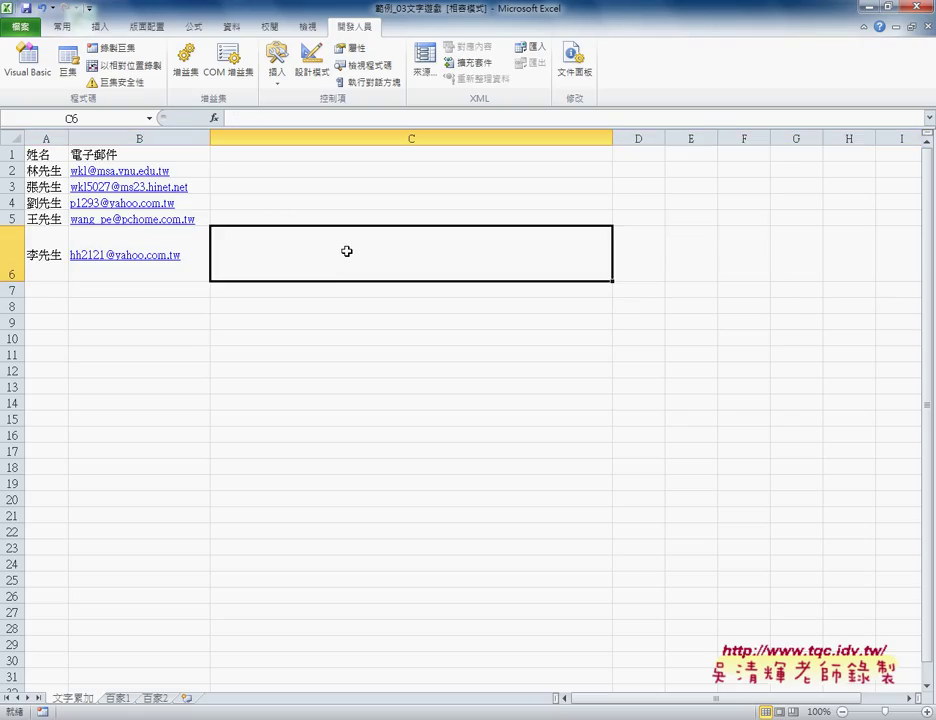
# Step: Bring the VBA editor forward, positioned beside the data, showing the 文字串接 procedure
pyautogui.moveTo(368, 690)
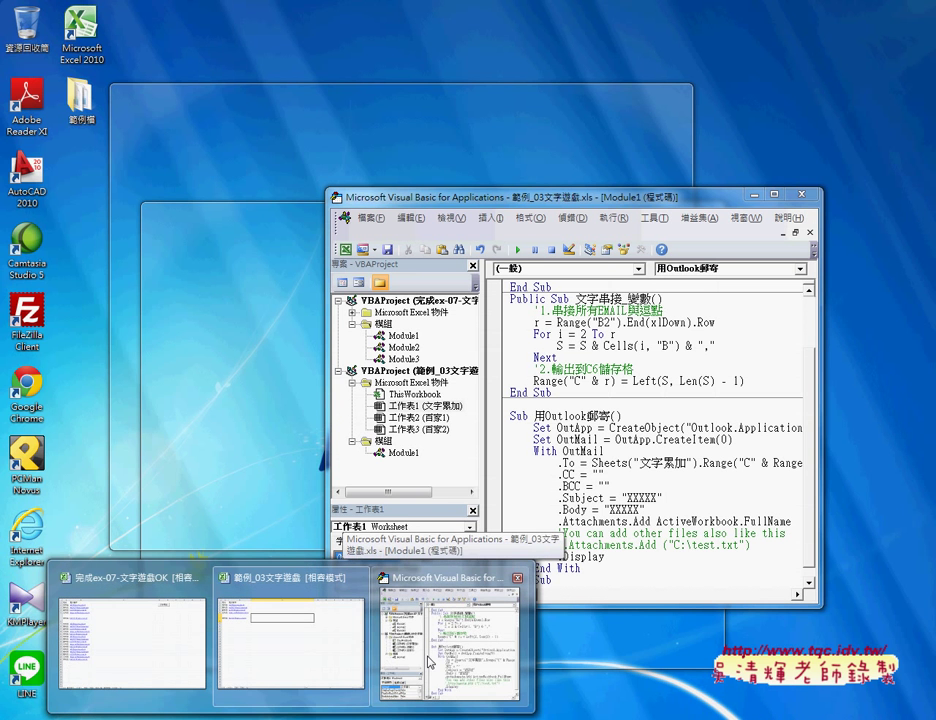
pyautogui.click(430, 662)
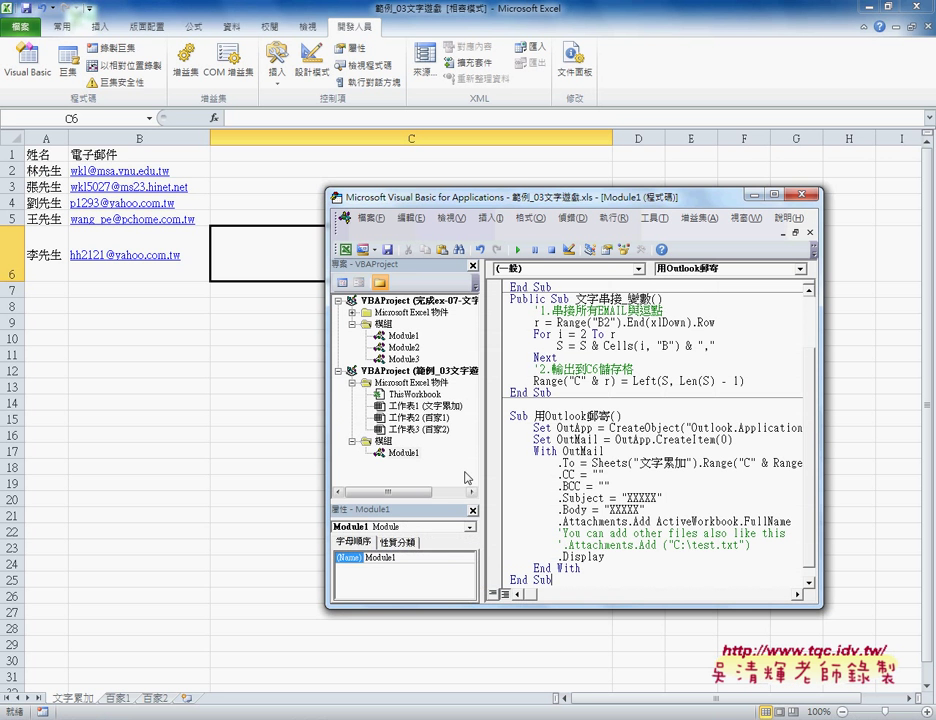
pyautogui.moveTo(388, 200); pyautogui.dragTo(161, 272)
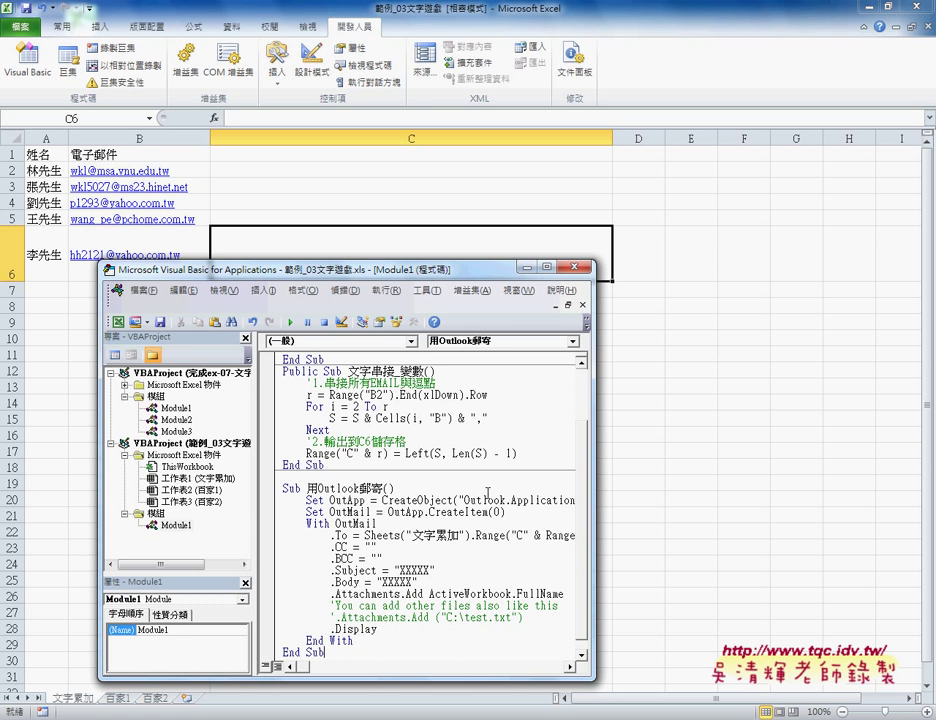
pyautogui.scroll(2, 360, 368)
pyautogui.moveTo(481, 280); pyautogui.dragTo(610, 283)
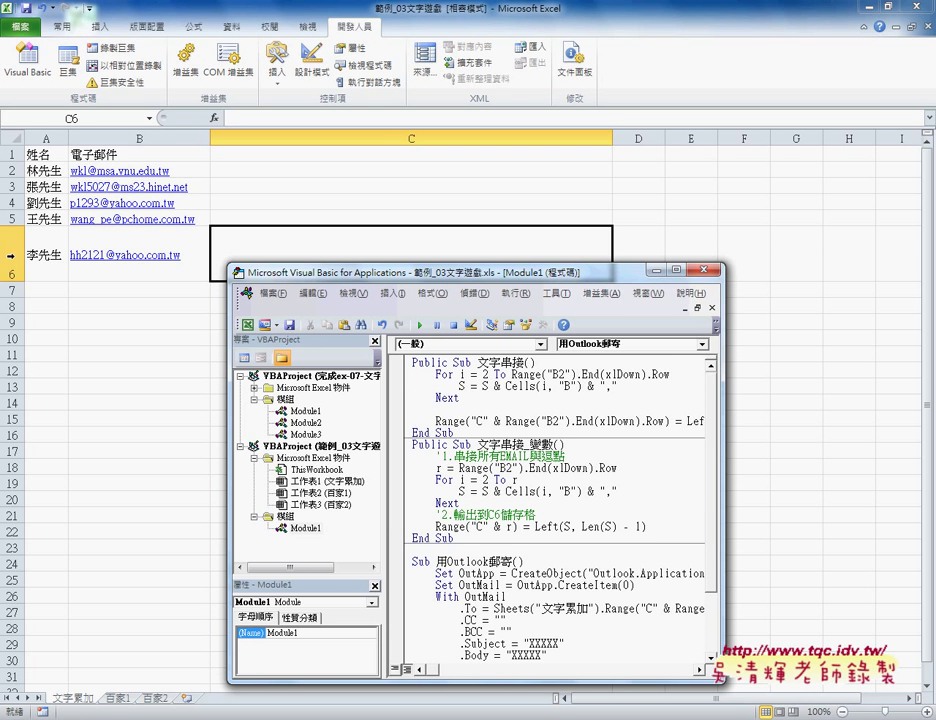
# Step: Highlight the For…Next loop and its S accumulation line that appends each cell value and comma
pyautogui.moveTo(437, 374); pyautogui.dragTo(676, 378)
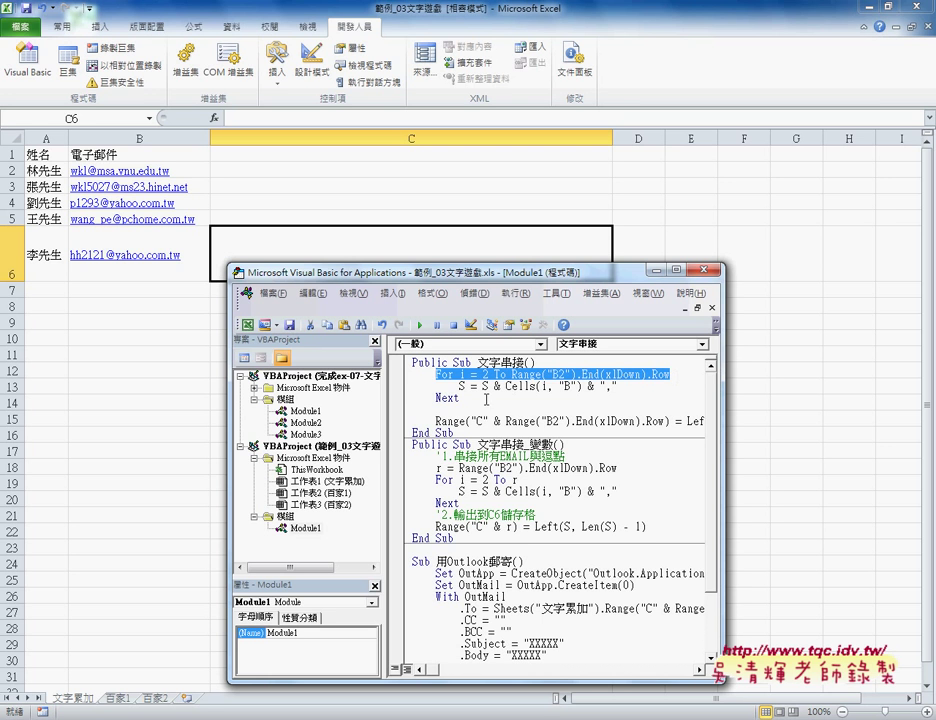
pyautogui.doubleClick(445, 398)
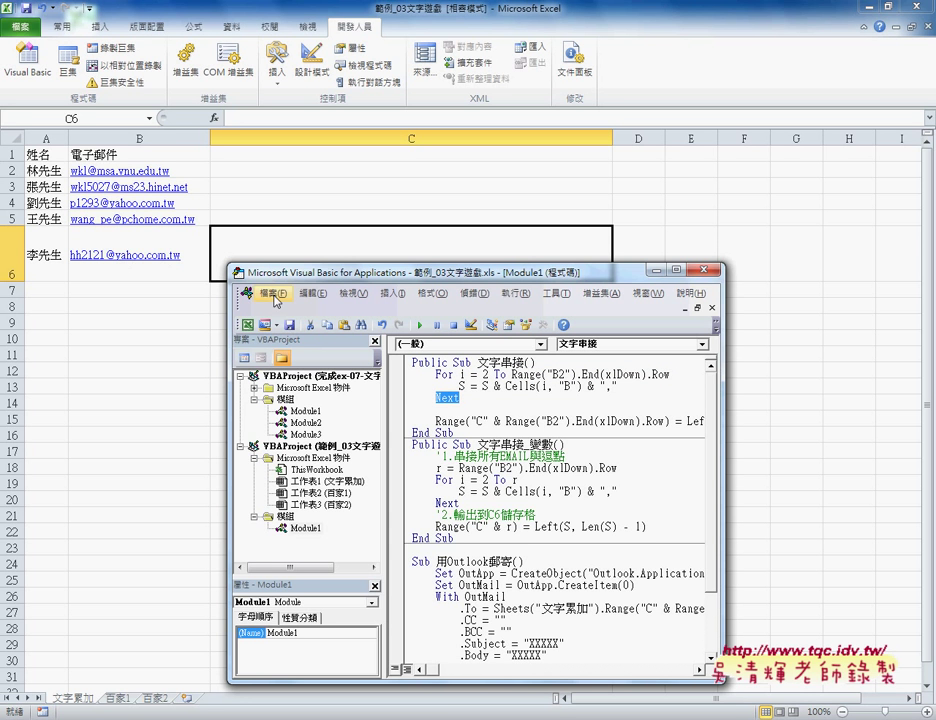
pyautogui.click(461, 386)
pyautogui.doubleClick(461, 386)
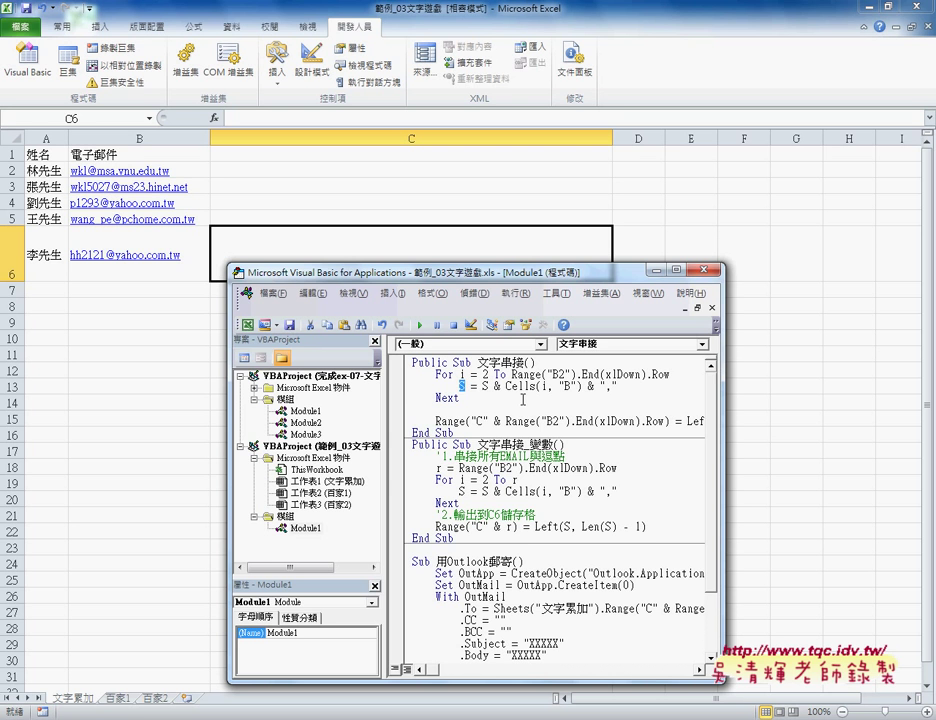
pyautogui.doubleClick(480, 386)
pyautogui.moveTo(471, 386); pyautogui.dragTo(629, 387)
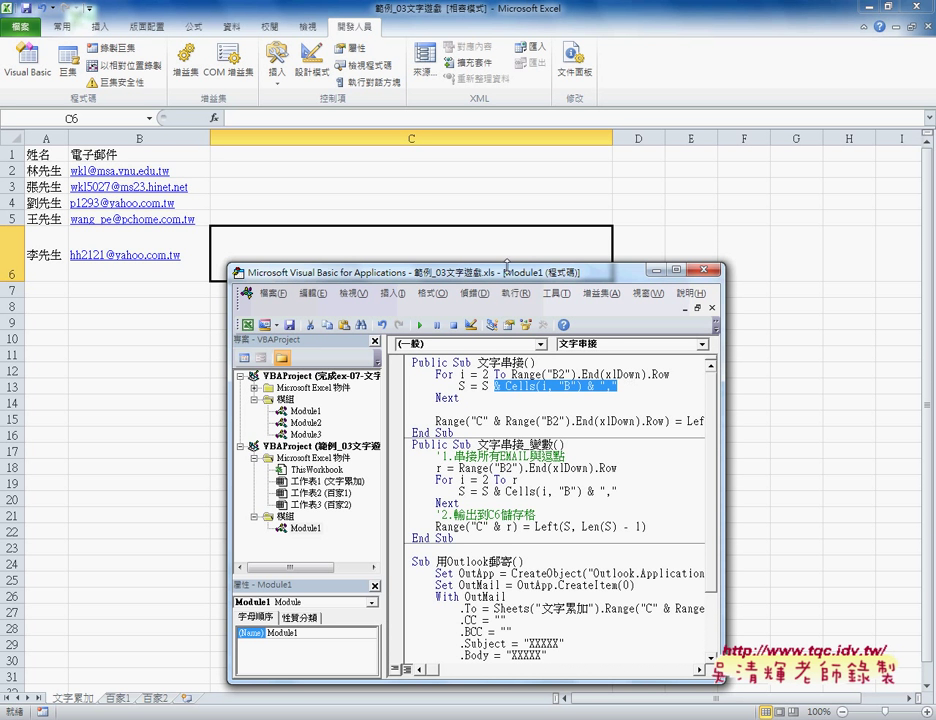
pyautogui.moveTo(505, 279); pyautogui.dragTo(505, 308)
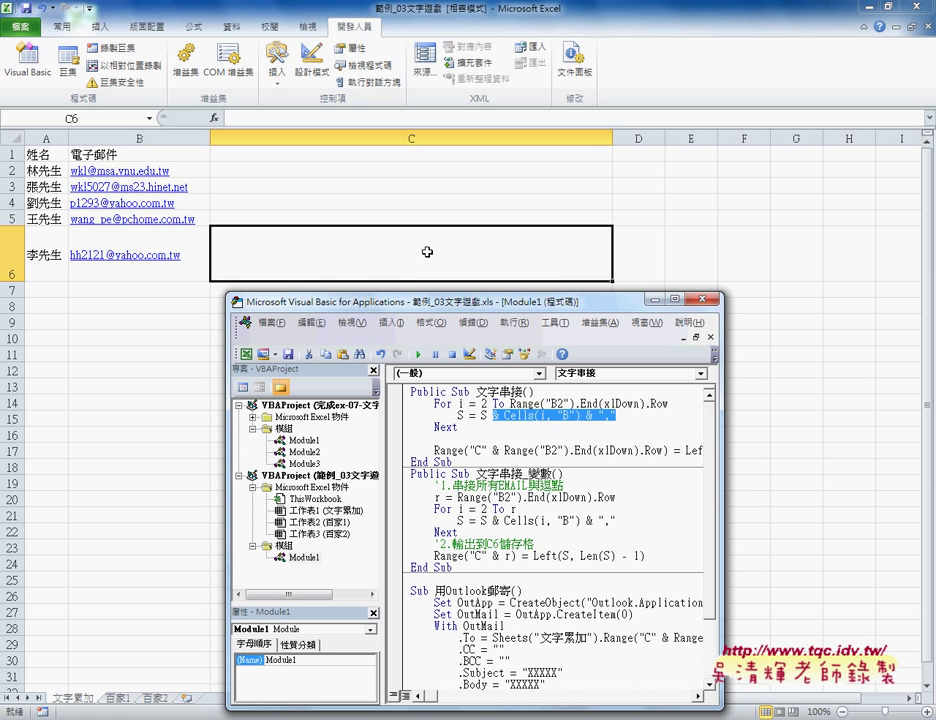
# Step: Widen the editor and highlight the For…Next loop and its column "B" reference
pyautogui.moveTo(470, 301); pyautogui.dragTo(418, 281)
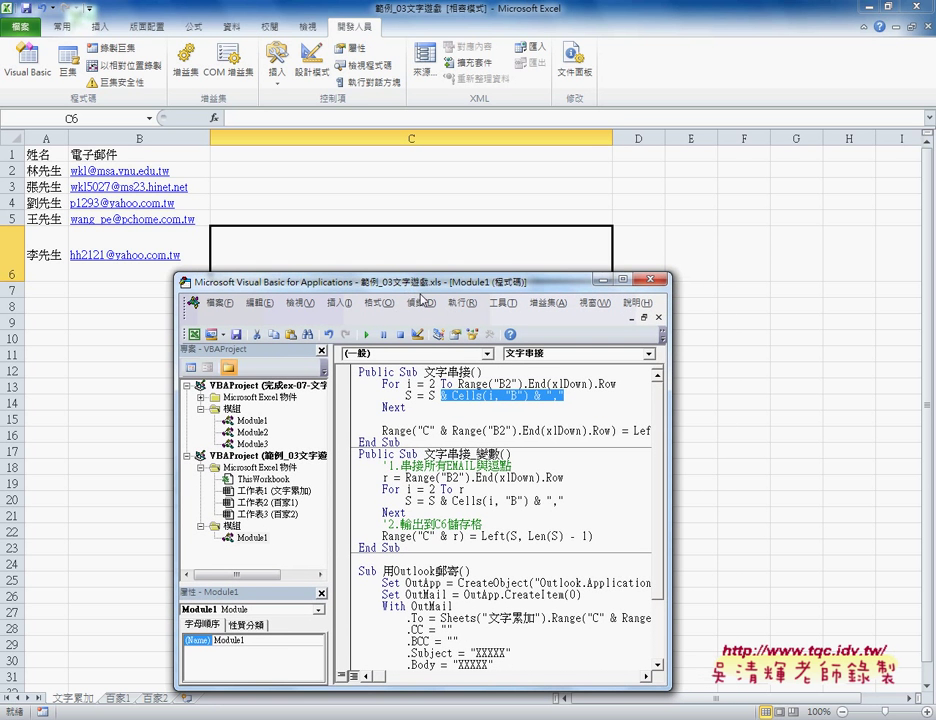
pyautogui.moveTo(671, 410); pyautogui.dragTo(834, 410)
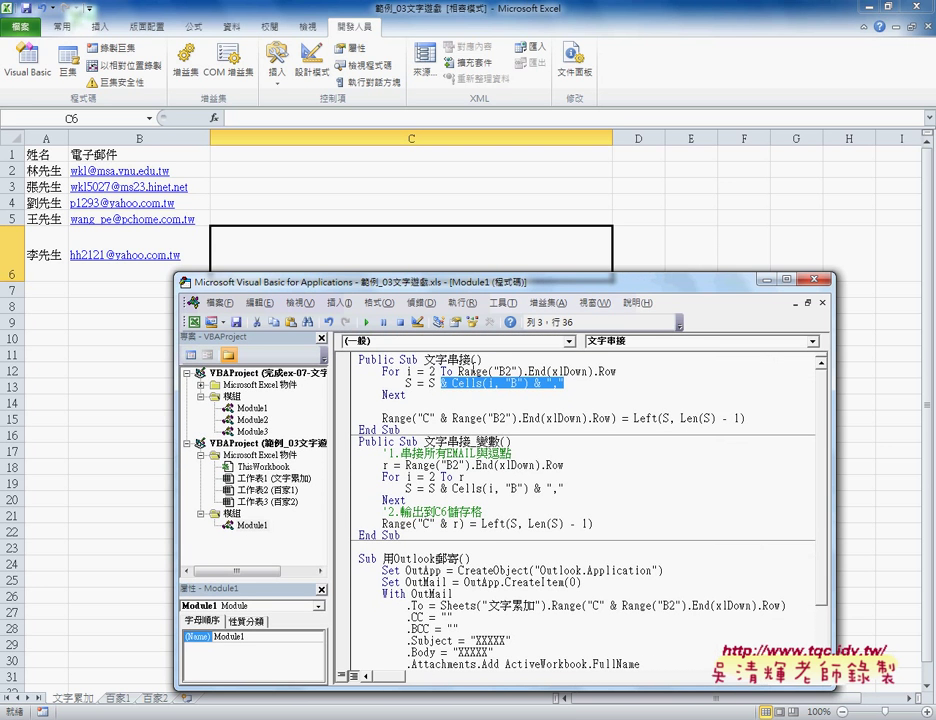
pyautogui.moveTo(421, 394); pyautogui.dragTo(358, 371)
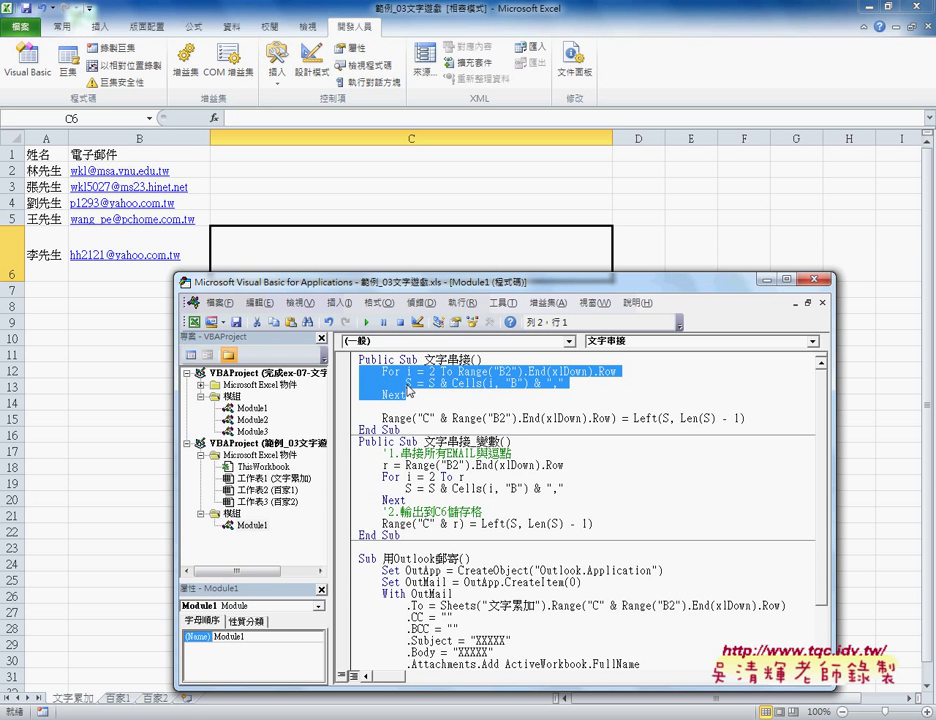
pyautogui.click(406, 384)
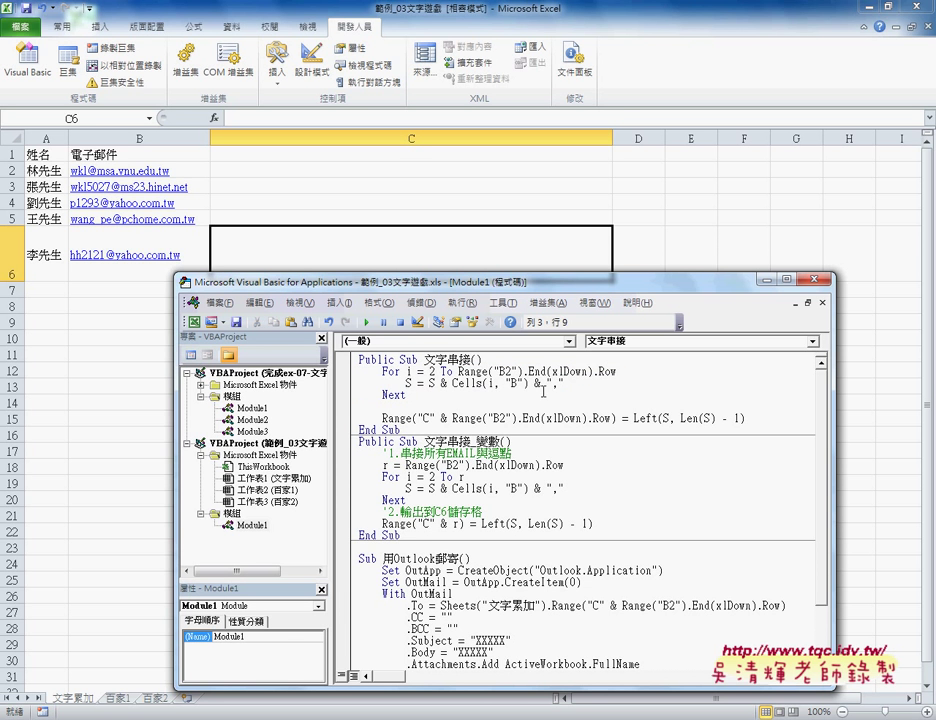
pyautogui.moveTo(566, 382); pyautogui.dragTo(499, 382)
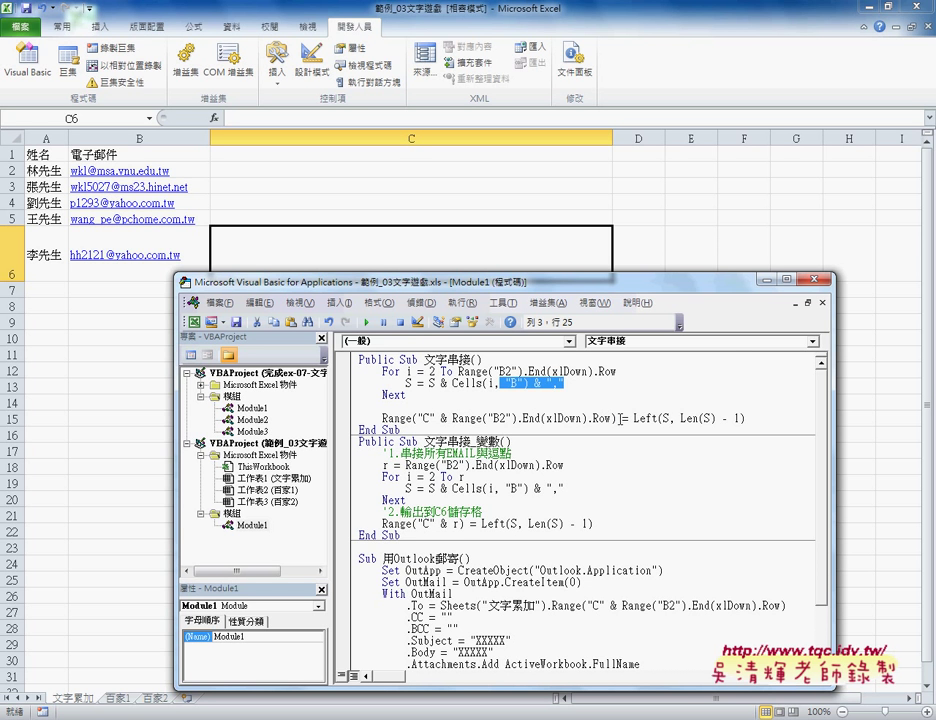
# Step: Strip Left( and , Len(S) - 1) so the Range line ends = S, then run with F5
pyautogui.moveTo(621, 419); pyautogui.dragTo(757, 416)
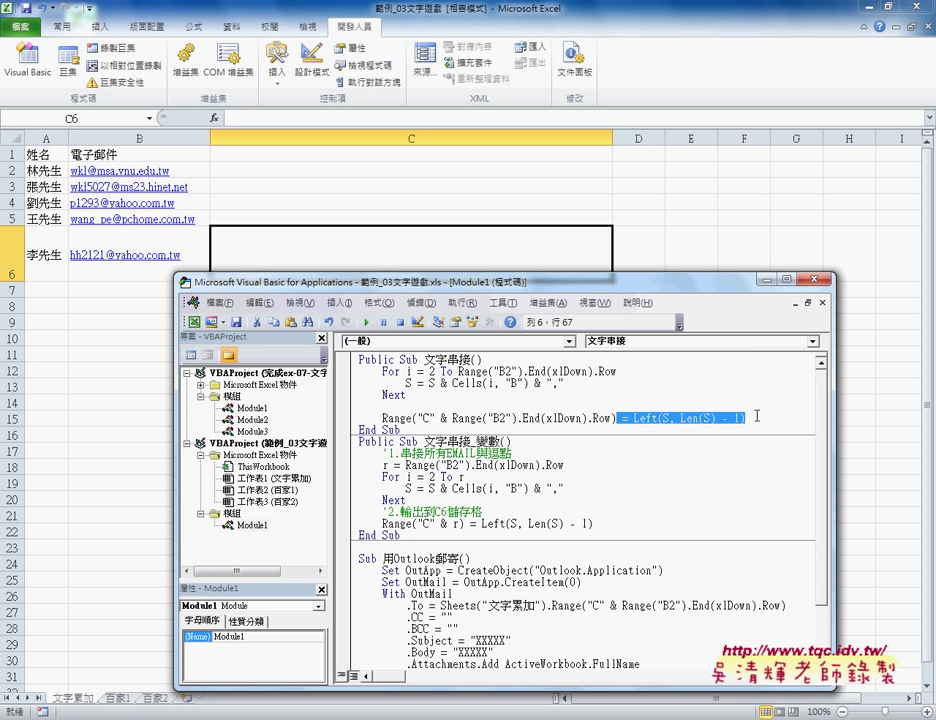
pyautogui.press('Delete')
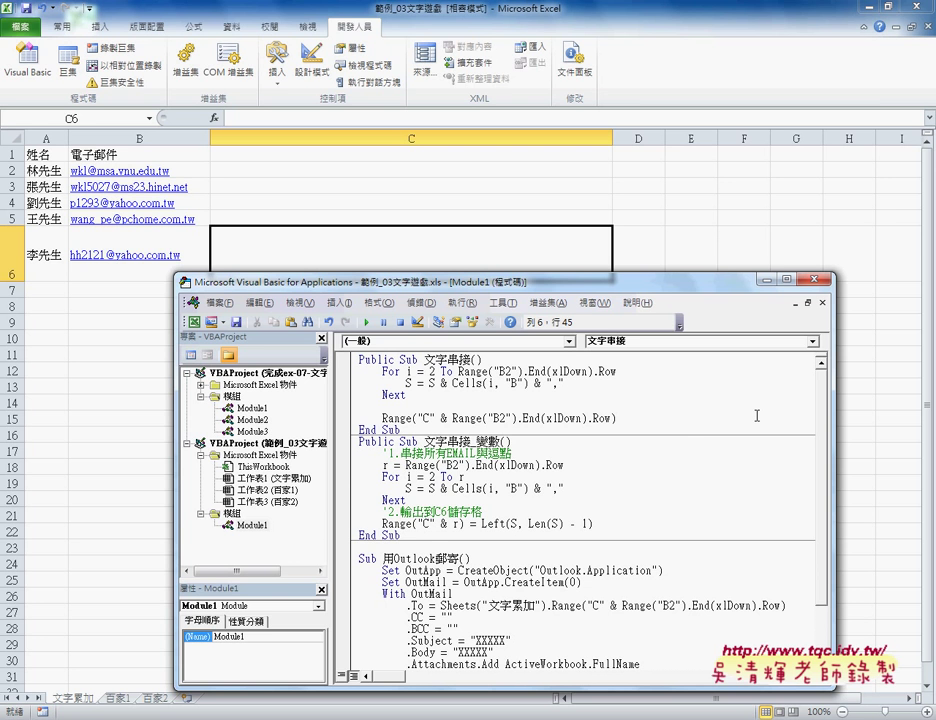
pyautogui.hotkey('ctrl', 'z')
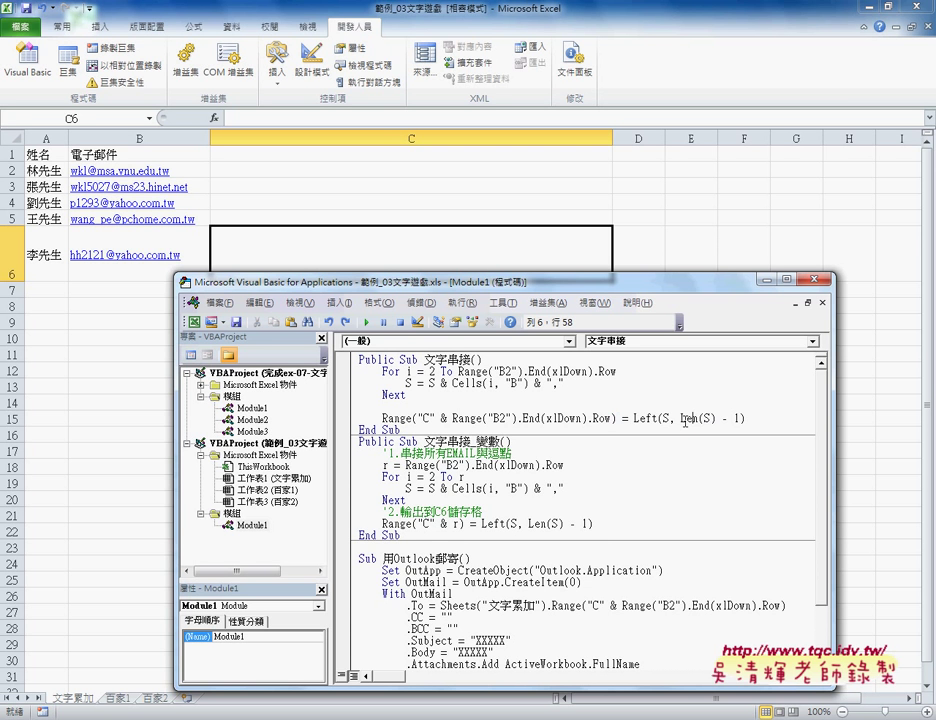
pyautogui.doubleClick(655, 418)
pyautogui.press('Delete')
pyautogui.press('Delete')
pyautogui.hotkey('shift', 'End')
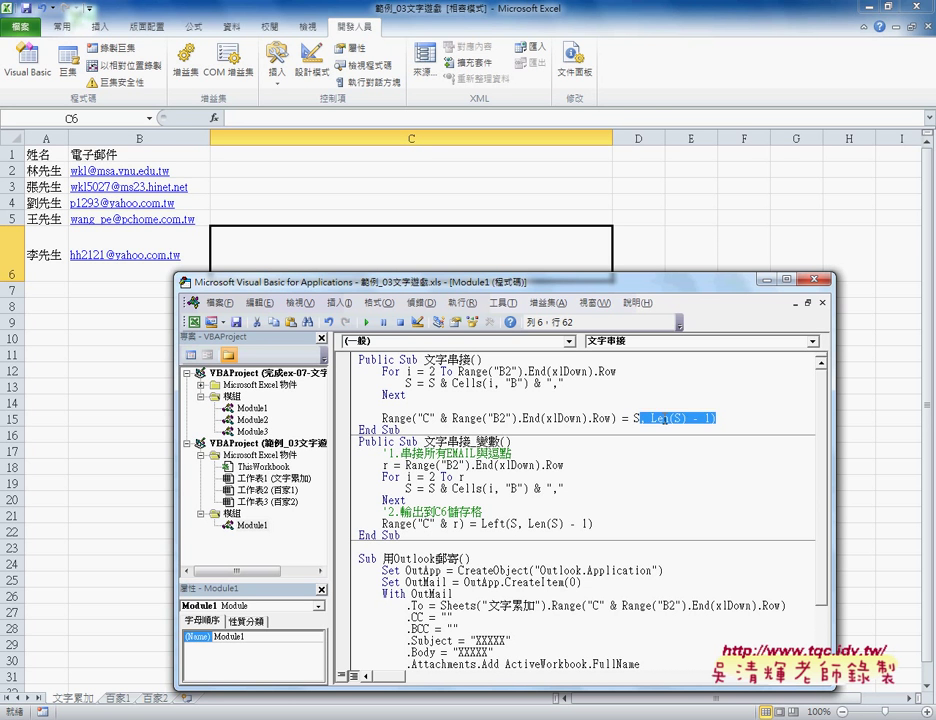
pyautogui.press('Delete')
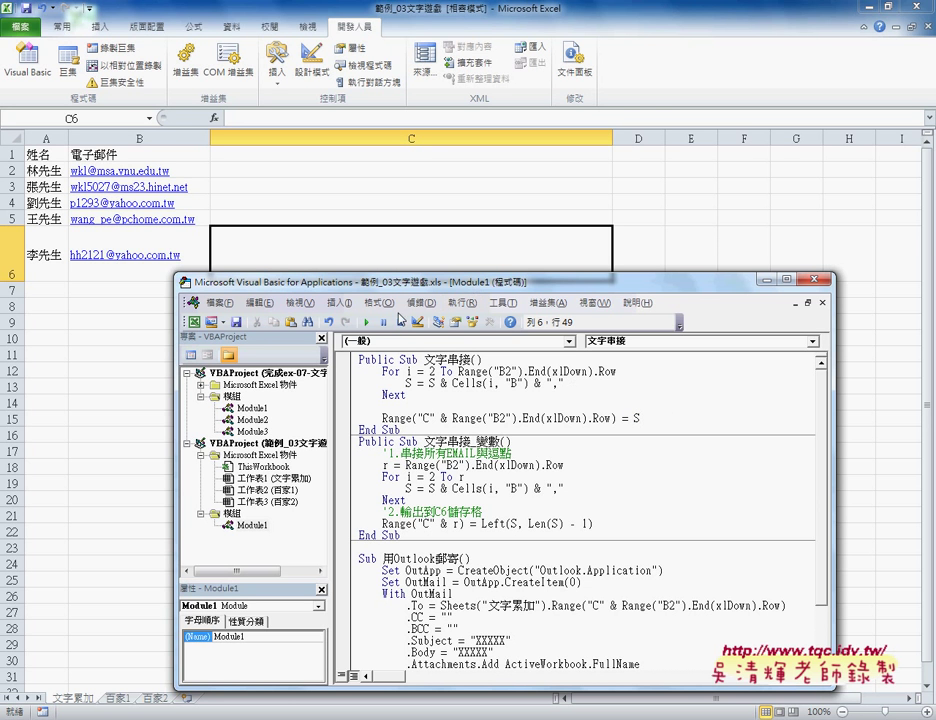
pyautogui.press('F5')
pyautogui.moveTo(384, 291); pyautogui.dragTo(384, 307)
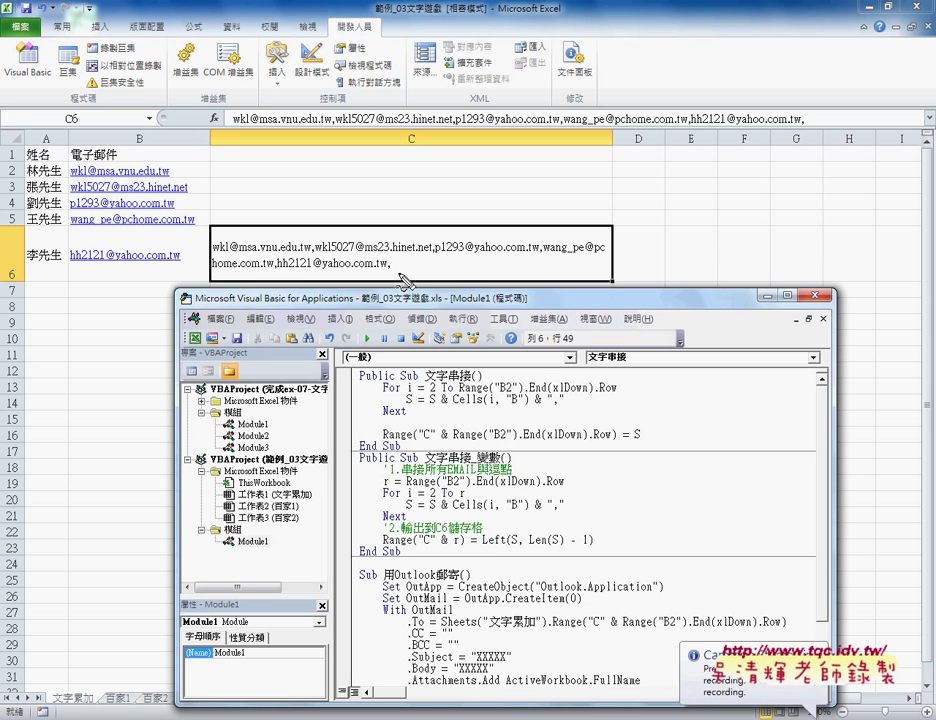
pyautogui.moveTo(394, 270); pyautogui.dragTo(387, 255)
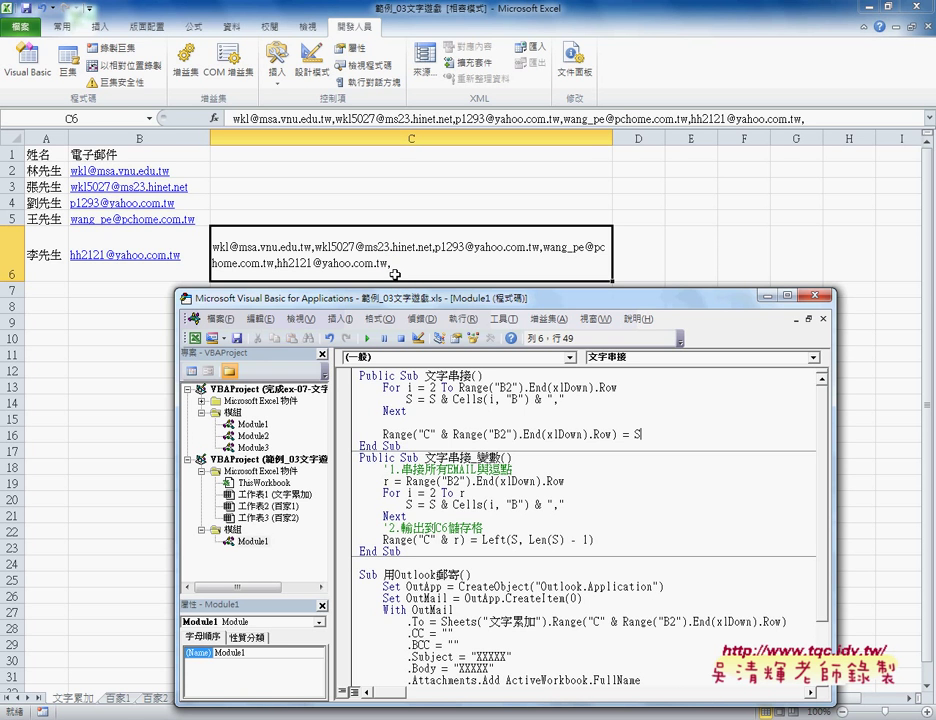
pyautogui.click(402, 265)
pyautogui.doubleClick(402, 265)
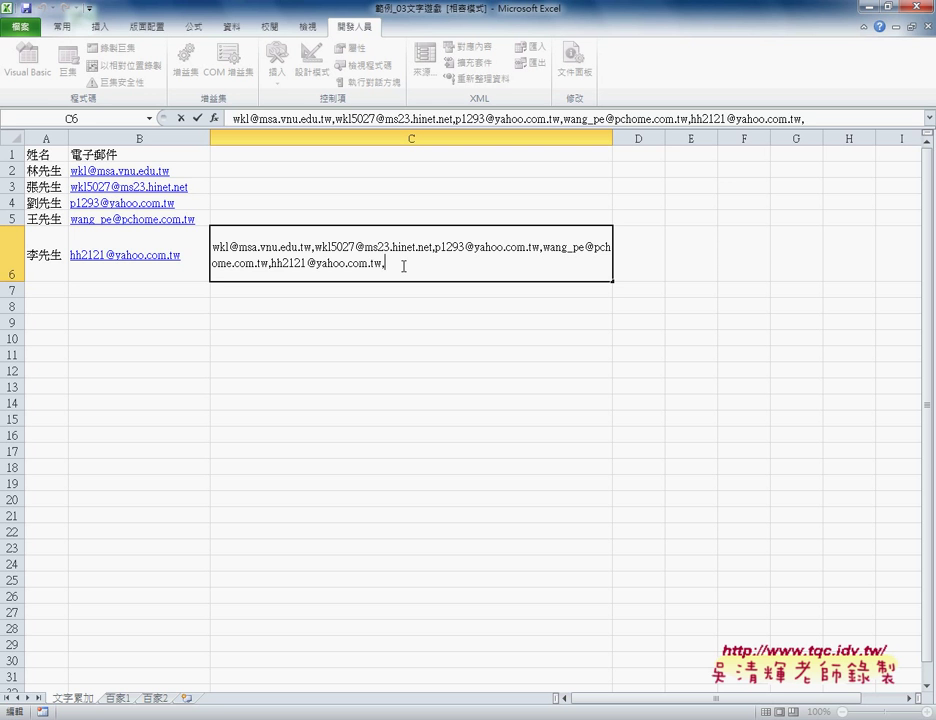
pyautogui.press('BackSpace')
pyautogui.hotkey('ctrl', 'Return')
pyautogui.press('Return')
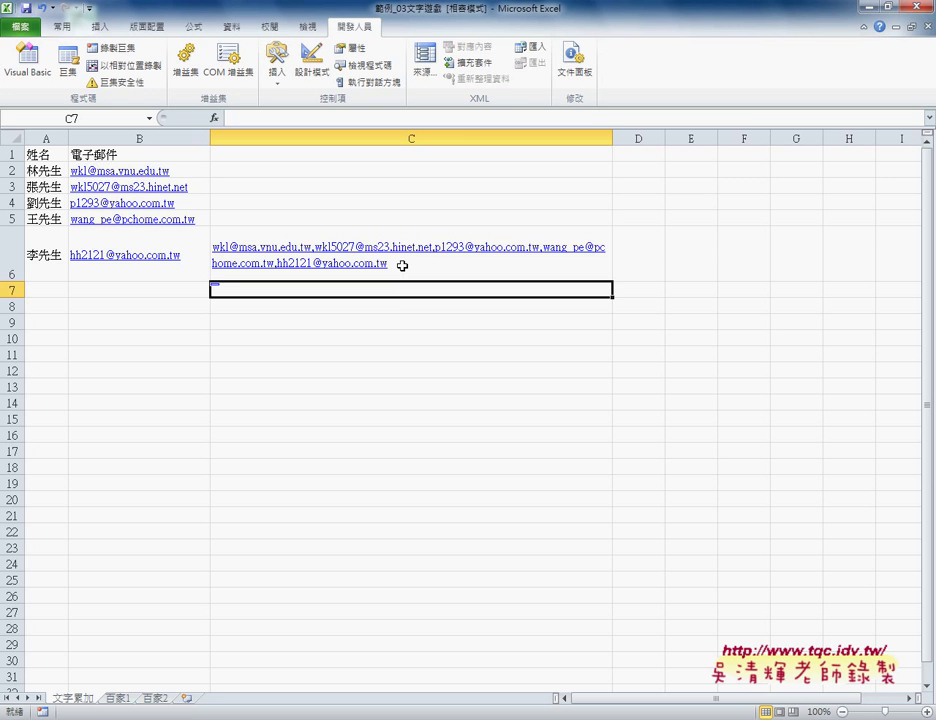
pyautogui.hotkey('ctrl', 'z')
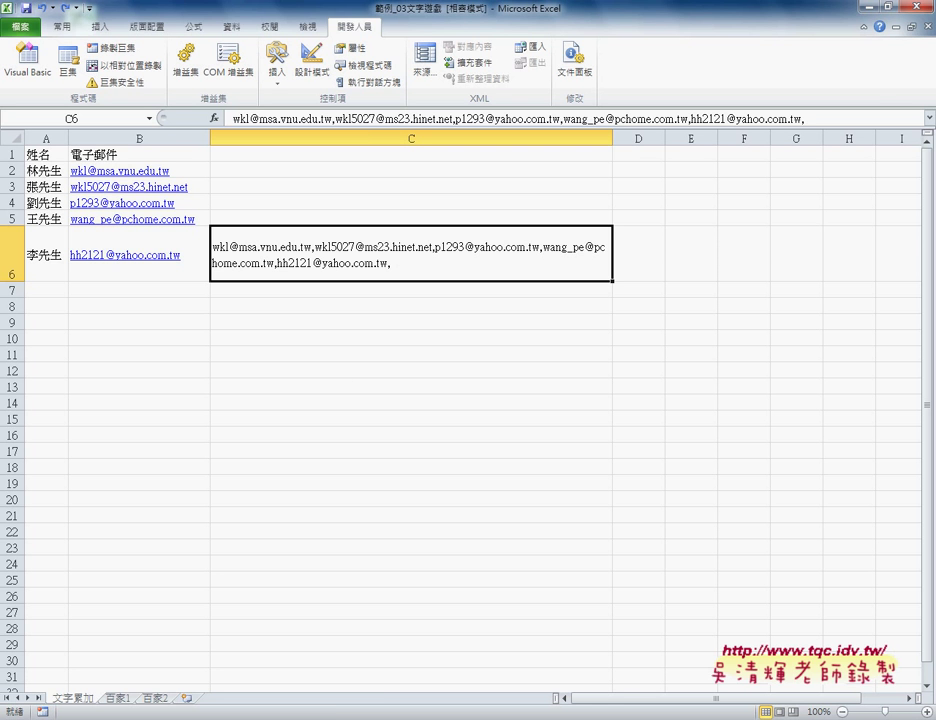
# Step: Wrap the final S in the Range line as Left(S, Len(S)-1)
pyautogui.moveTo(340, 679)
pyautogui.click(455, 630)
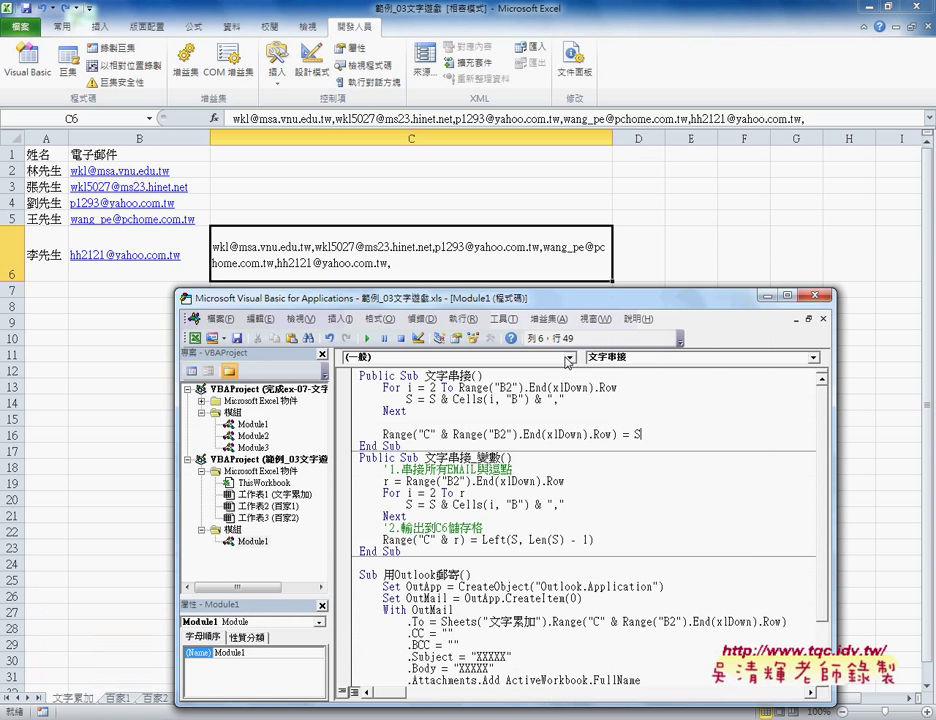
pyautogui.moveTo(557, 305); pyautogui.dragTo(487, 301)
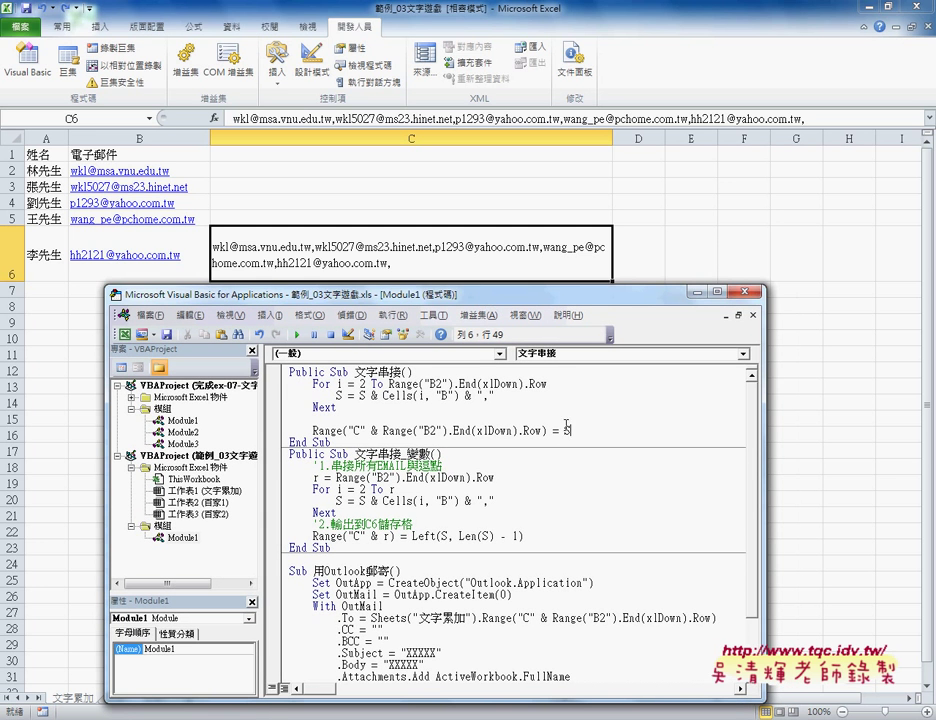
pyautogui.doubleClick(568, 430)
pyautogui.press('Left')
pyautogui.write('left')
pyautogui.write('(')
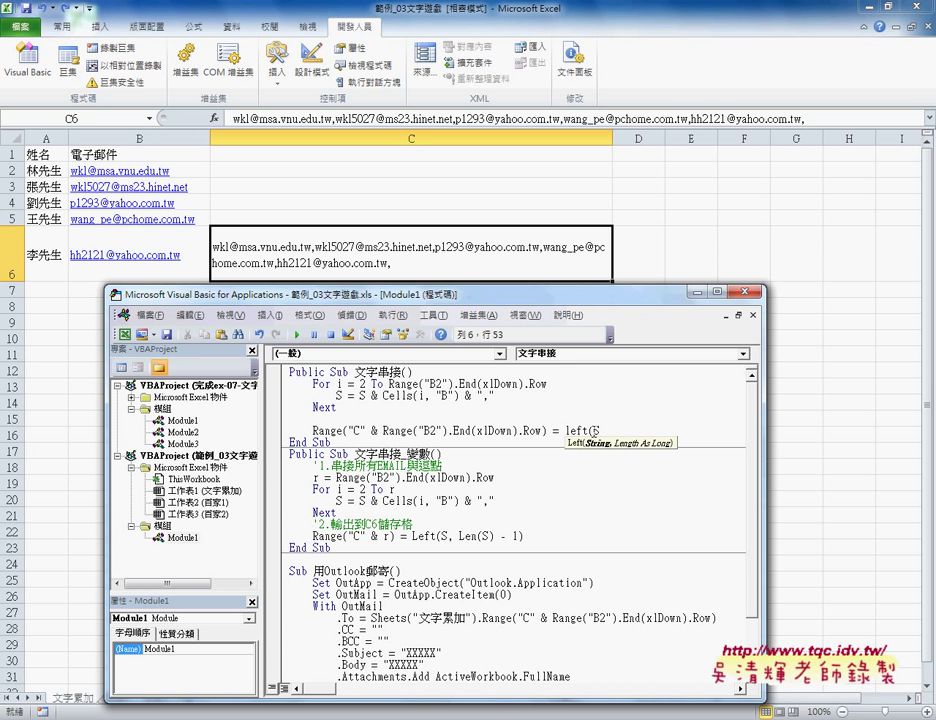
pyautogui.press('Right')
pyautogui.write(',')
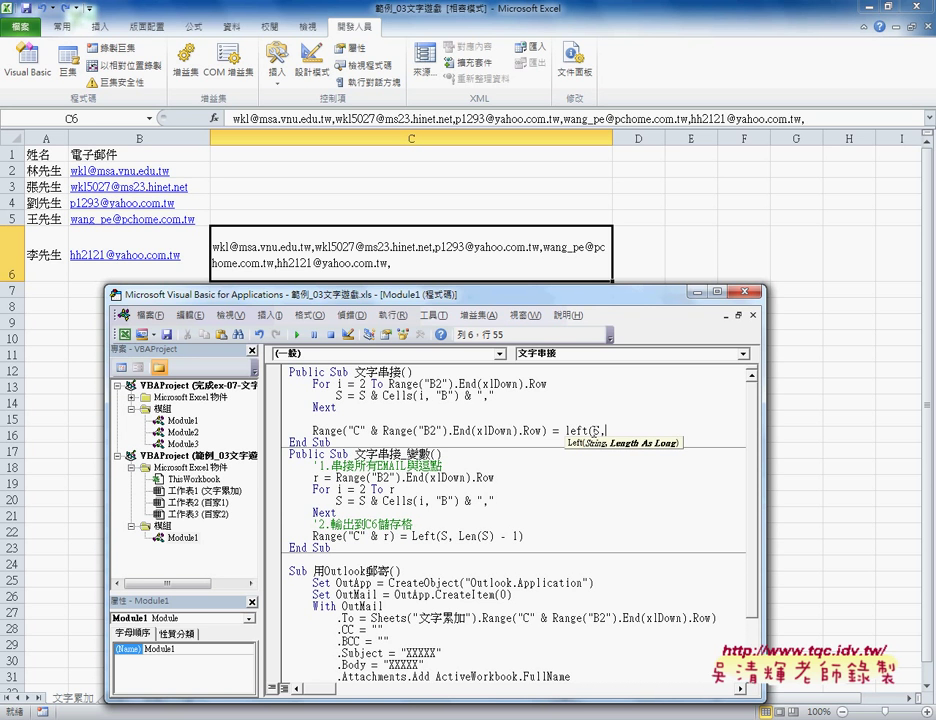
pyautogui.write('l')
pyautogui.write('en')
pyautogui.write('(')
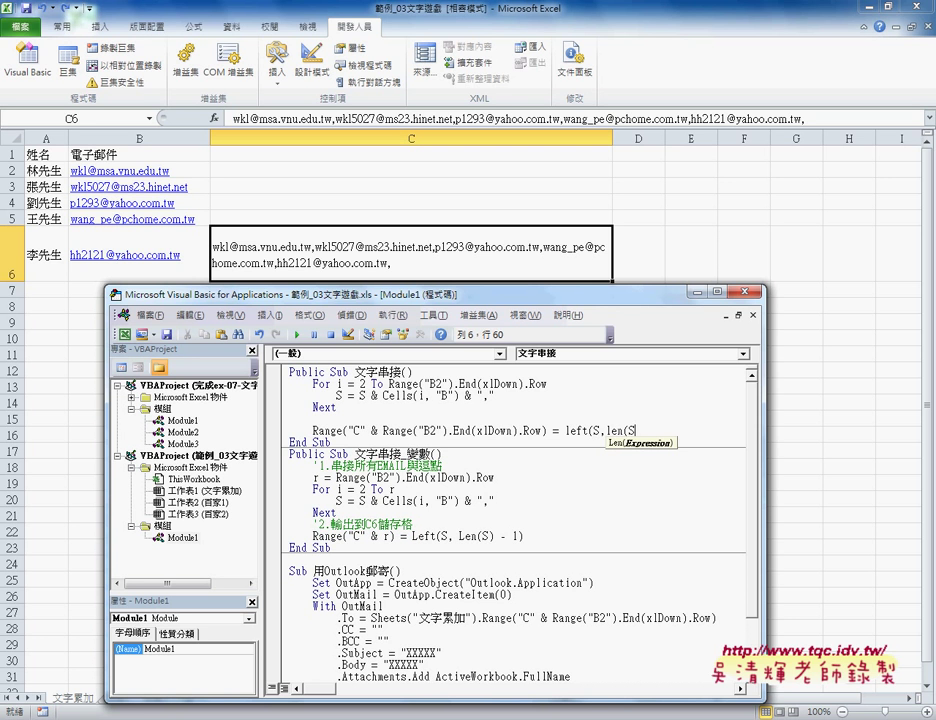
pyautogui.write('S)')
pyautogui.write('-')
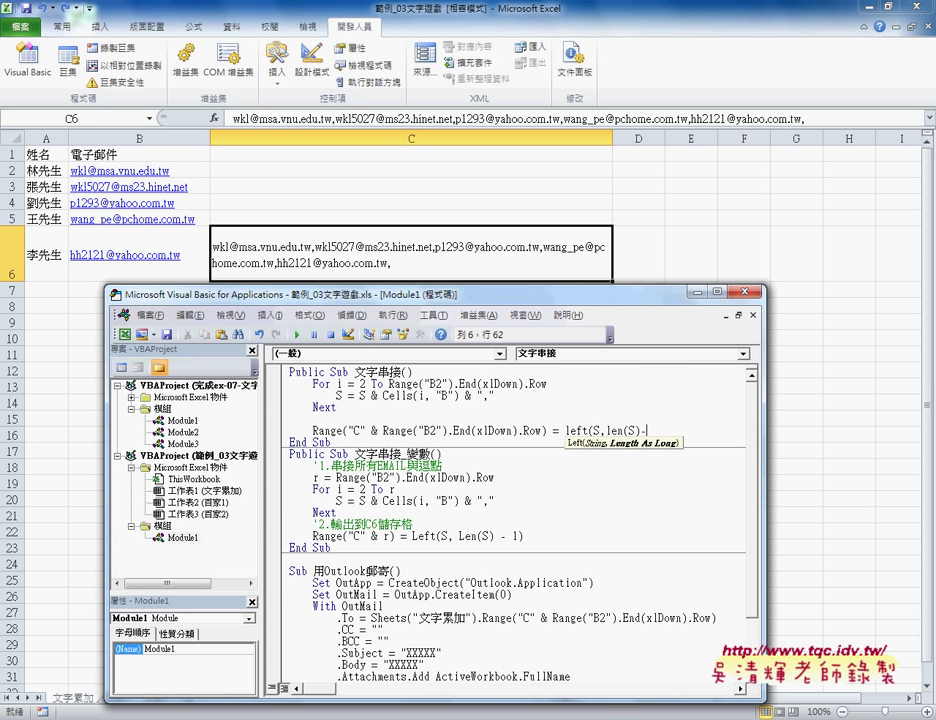
pyautogui.write('1')
pyautogui.write(')')
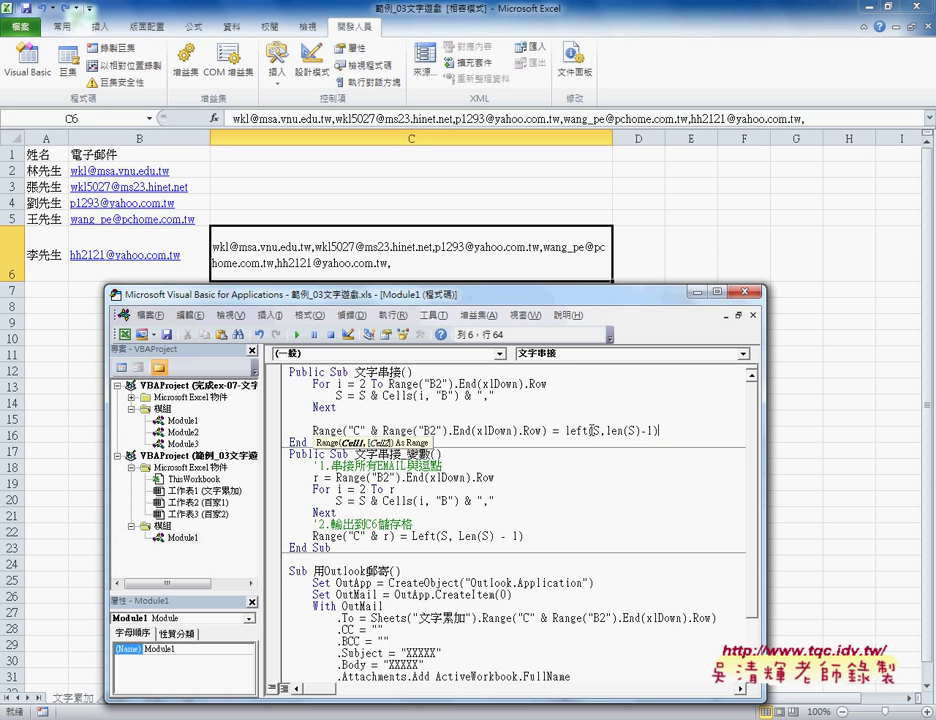
# Step: Highlight Left's S and len(S)-1 arguments, then rerun the macro and view the sheet
pyautogui.doubleClick(597, 431)
pyautogui.moveTo(606, 431); pyautogui.dragTo(654, 431)
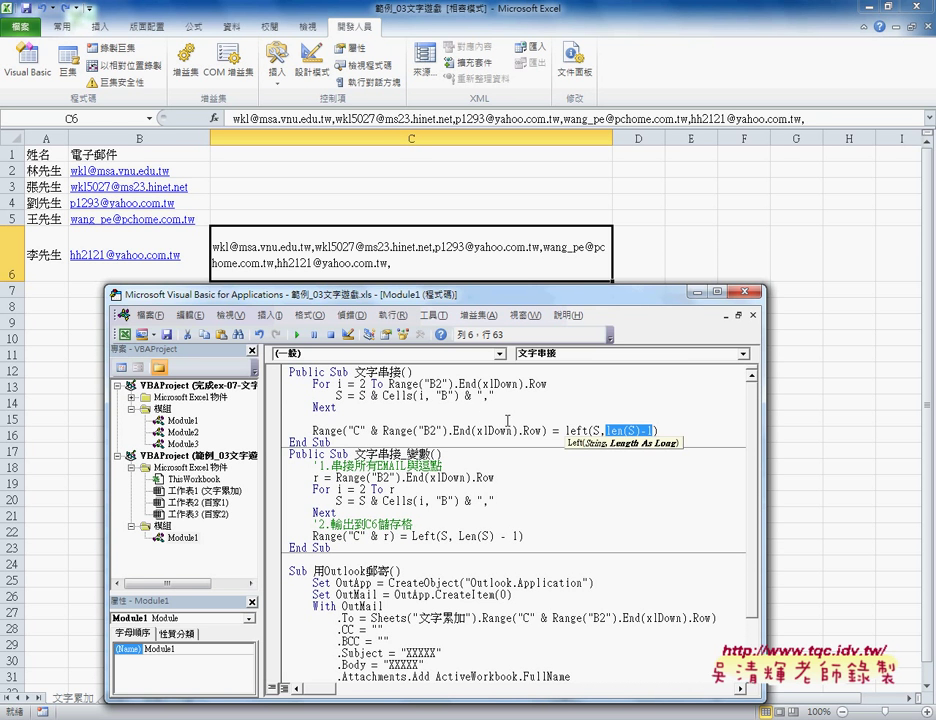
pyautogui.press('Up')
pyautogui.click(298, 338)
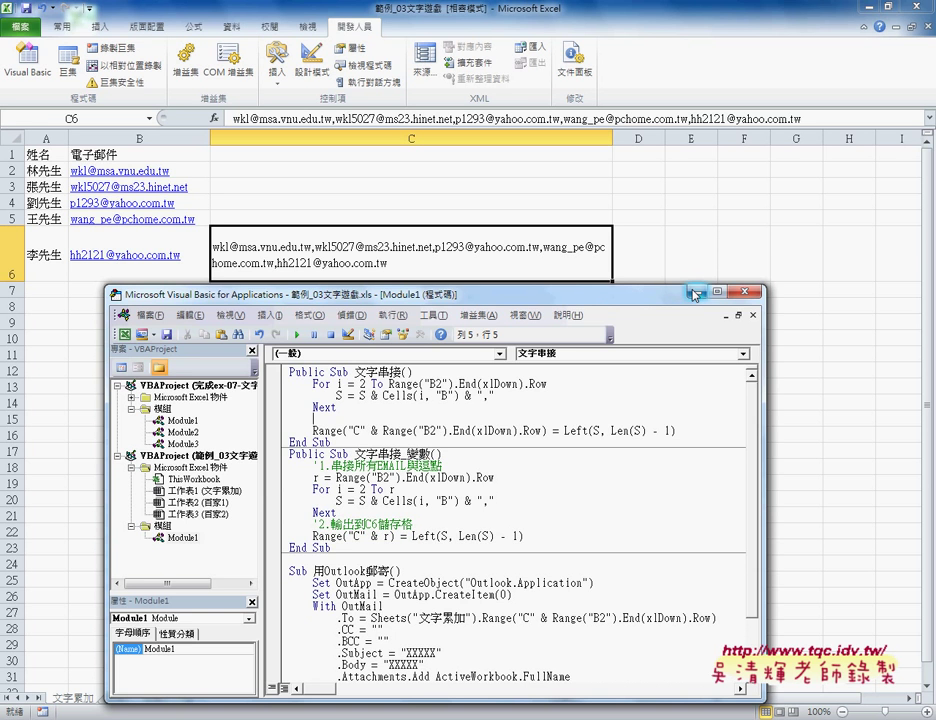
pyautogui.click(564, 281)
# Step: Copy the names and e-mails in A2:B6 into A7:B11 and clear C6
pyautogui.moveTo(192, 173); pyautogui.dragTo(57, 244)
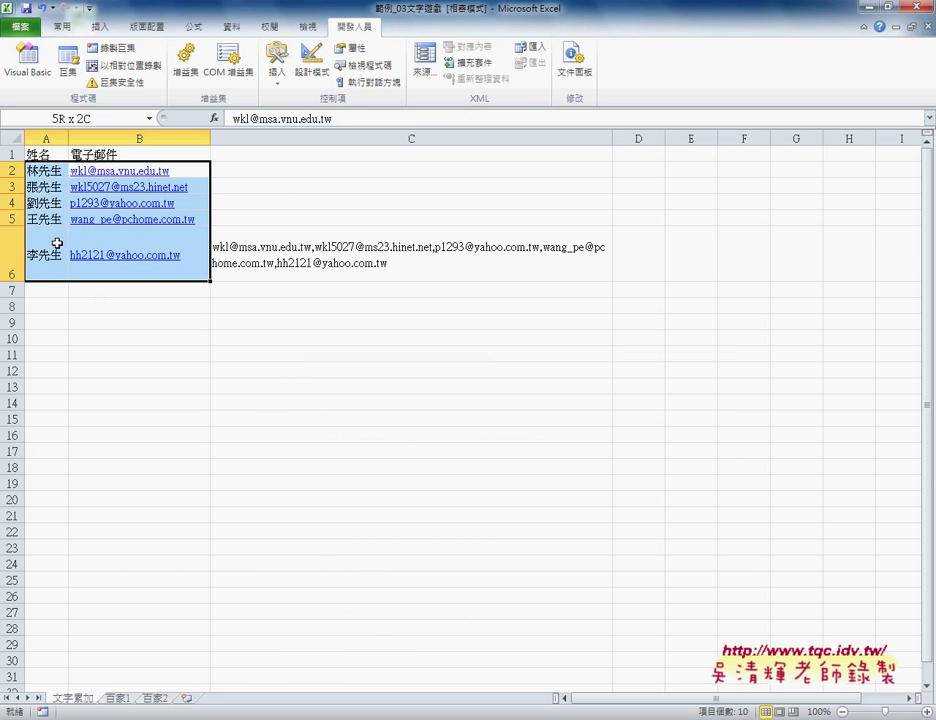
pyautogui.hotkey('ctrl', 'c')
pyautogui.click(46, 291)
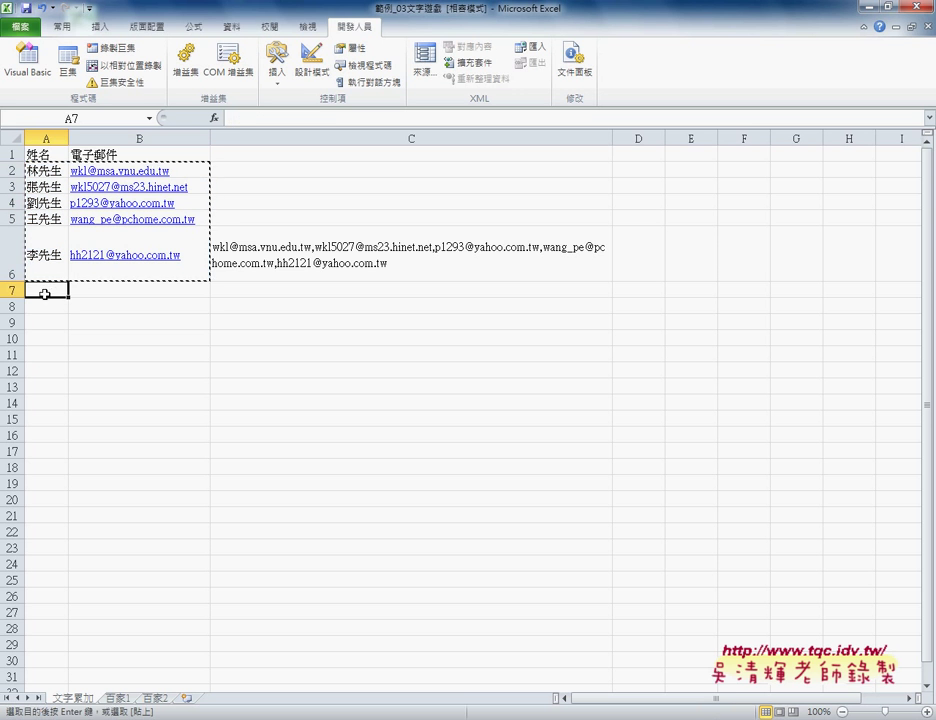
pyautogui.hotkey('ctrl', 'v')
pyautogui.click(276, 261)
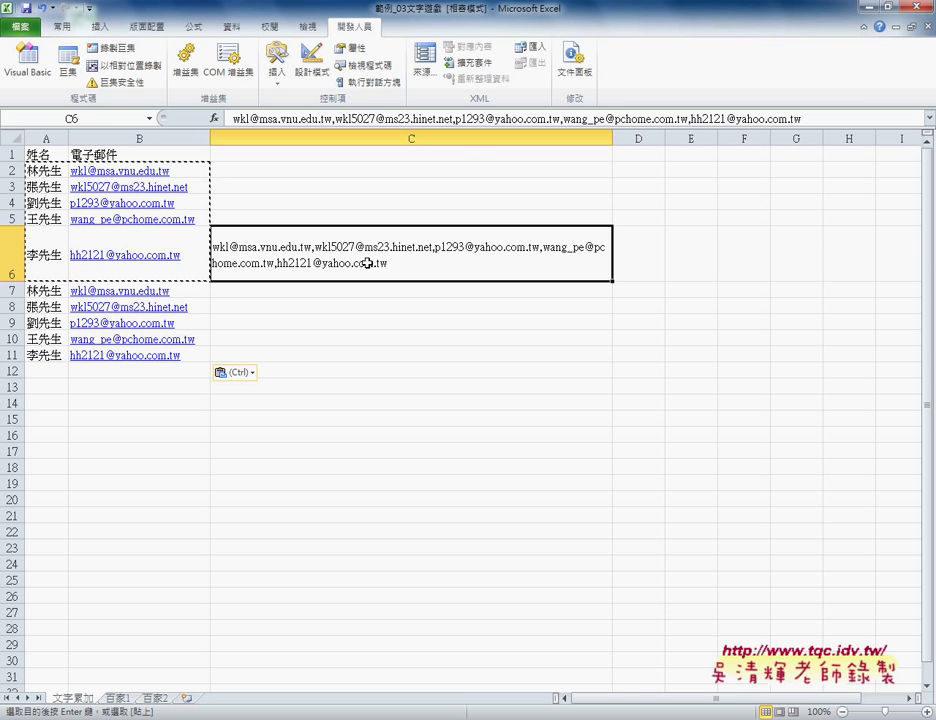
pyautogui.press('Delete')
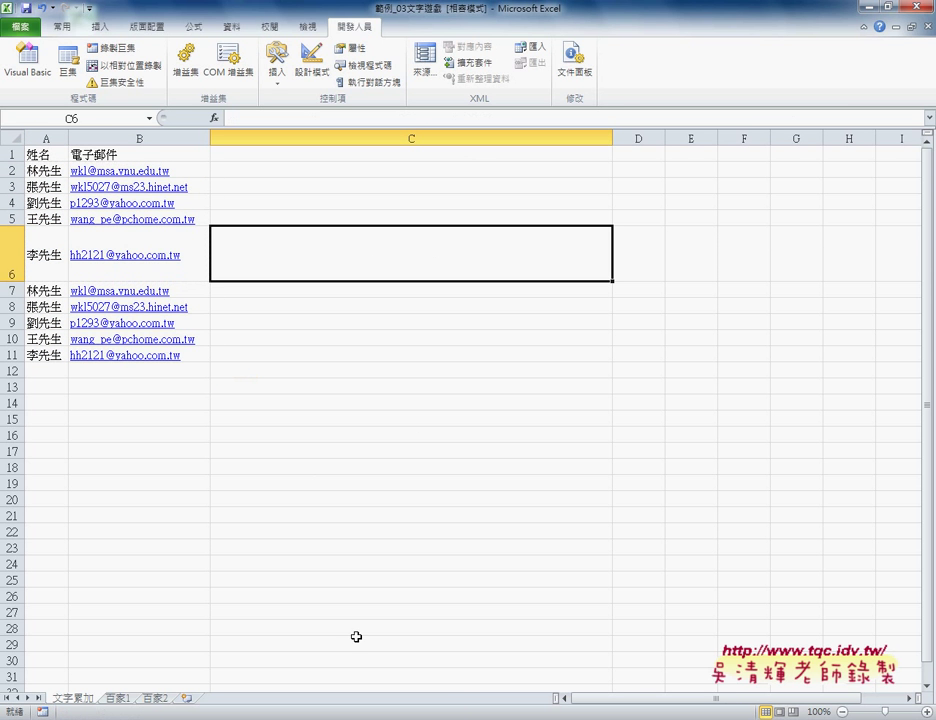
# Step: Rerun 文字串接 on the ten-row list so C11 receives all ten comma-joined e-mails
pyautogui.moveTo(300, 712)
pyautogui.click(450, 650)
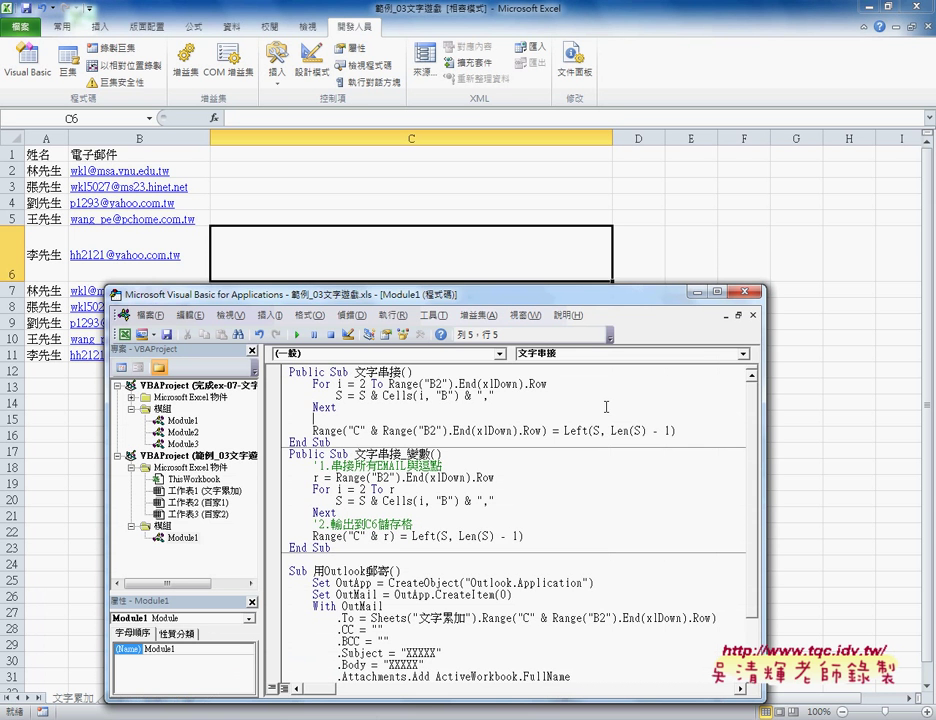
pyautogui.click(597, 412)
pyautogui.moveTo(298, 294); pyautogui.dragTo(310, 406)
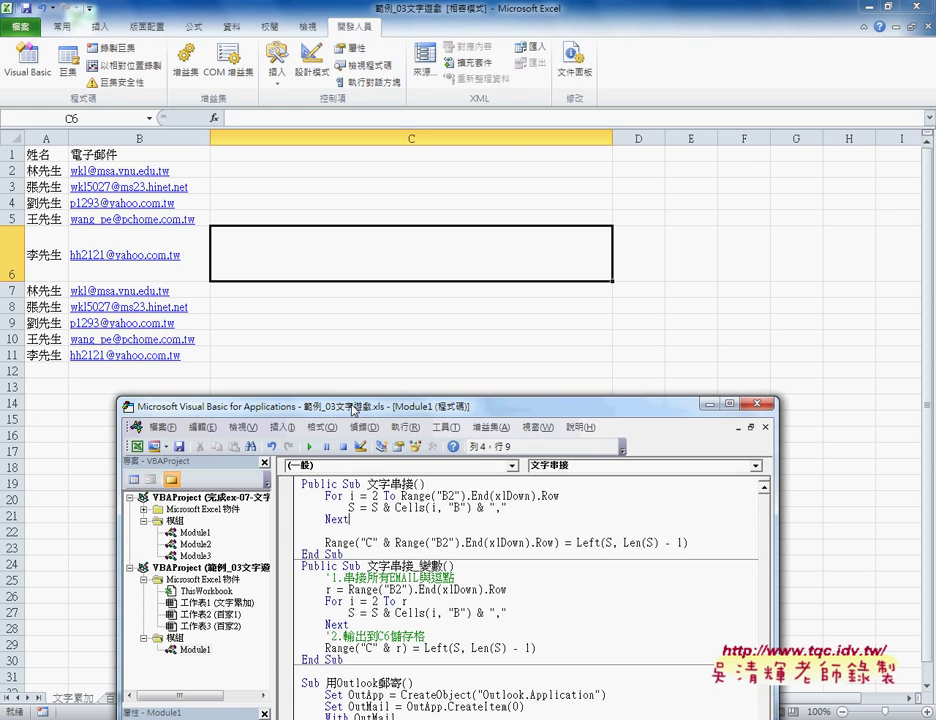
pyautogui.click(369, 495)
pyautogui.click(309, 447)
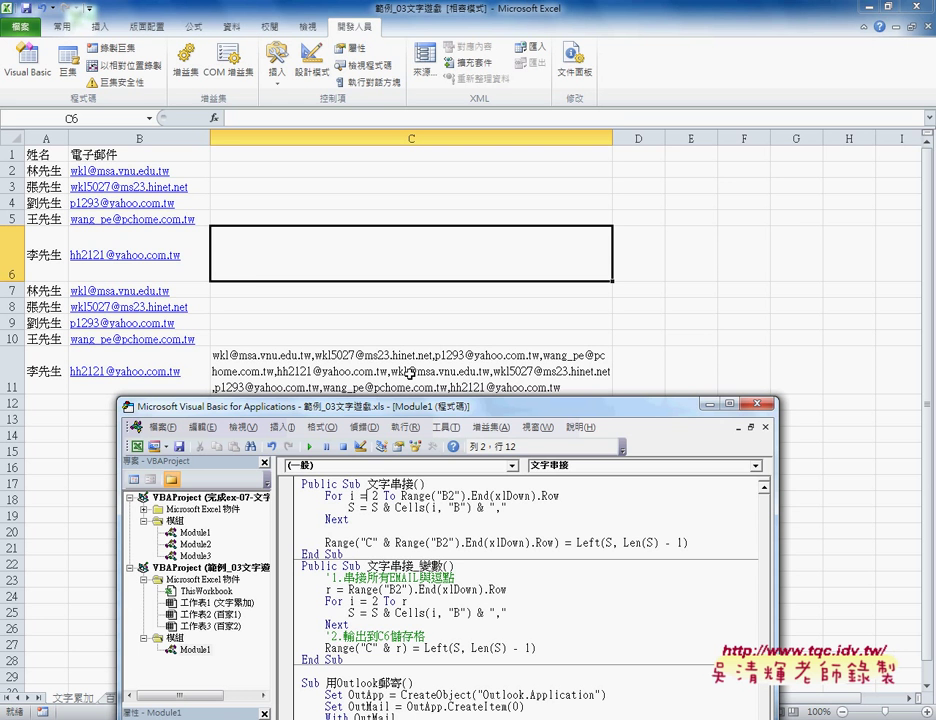
pyautogui.moveTo(406, 411); pyautogui.dragTo(403, 179)
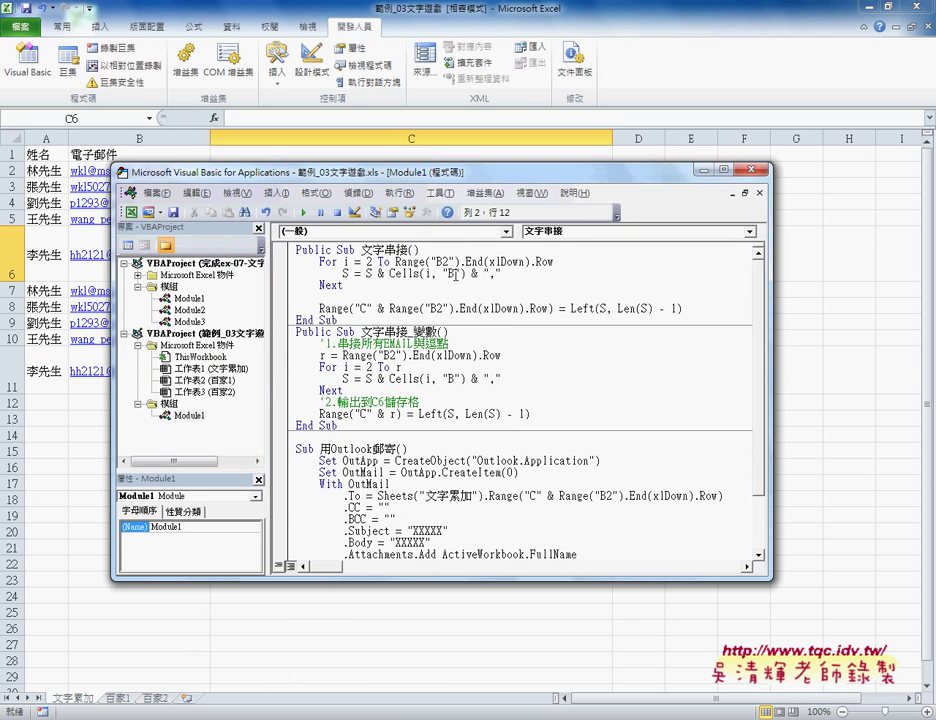